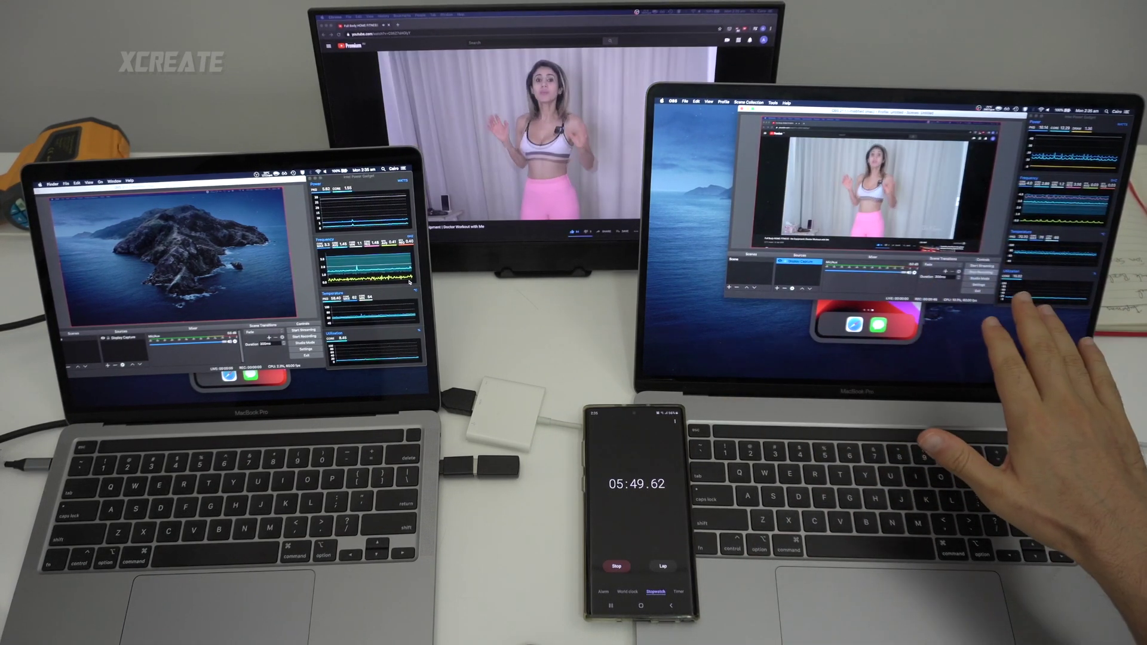
click(910, 304)
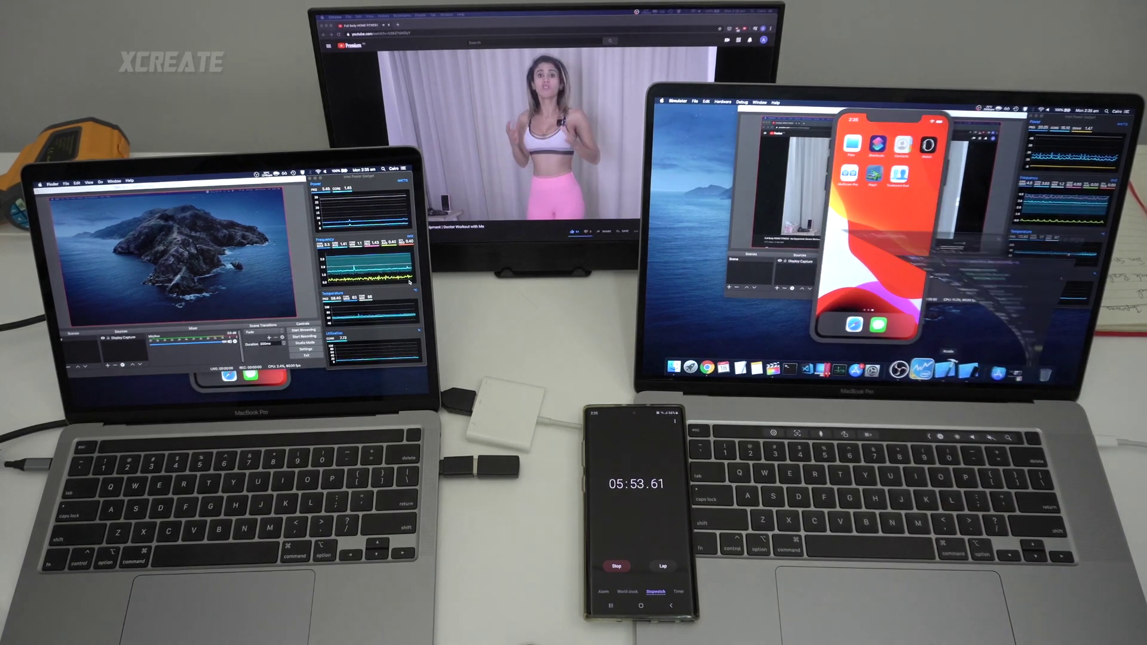
key(super+Tab)
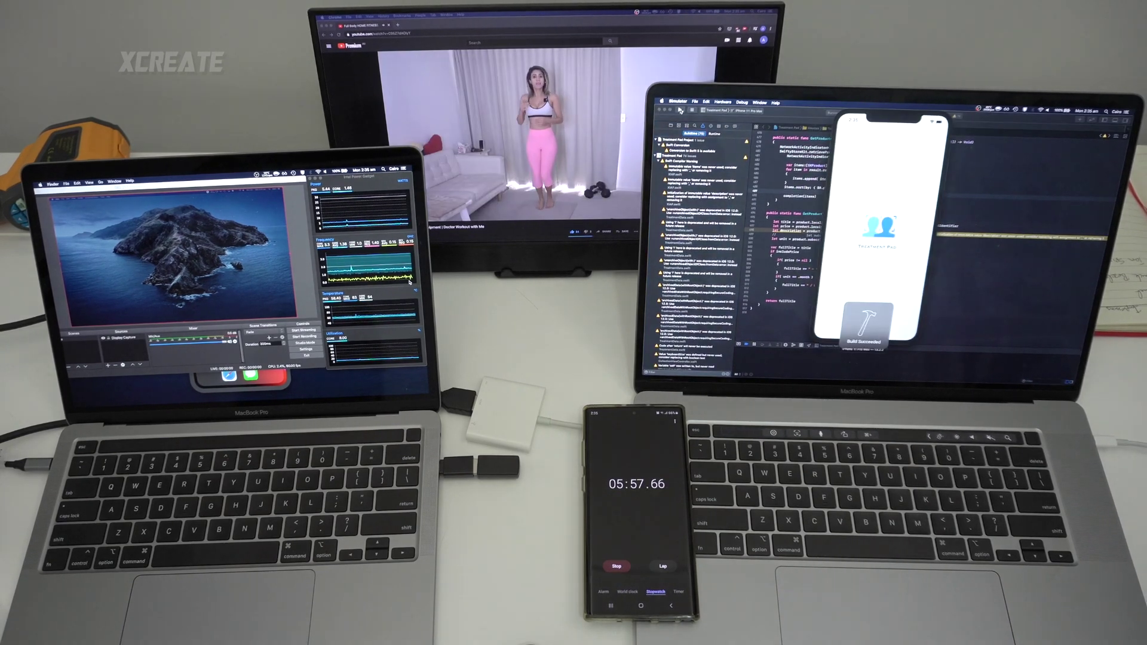
key(super+Tab)
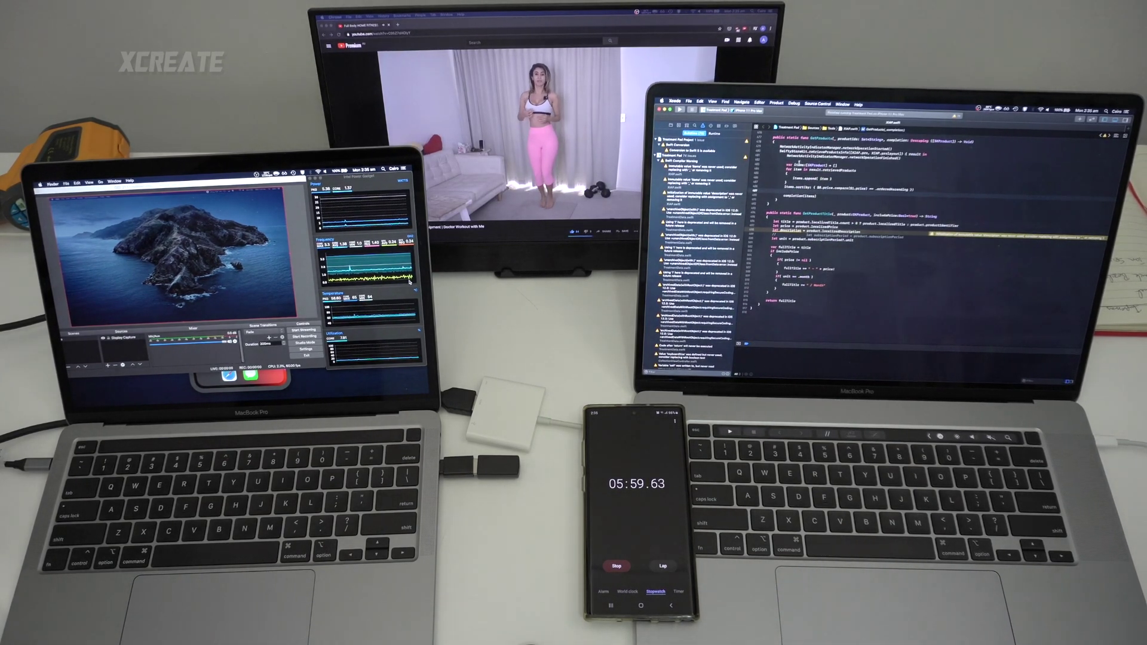
key(super+b)
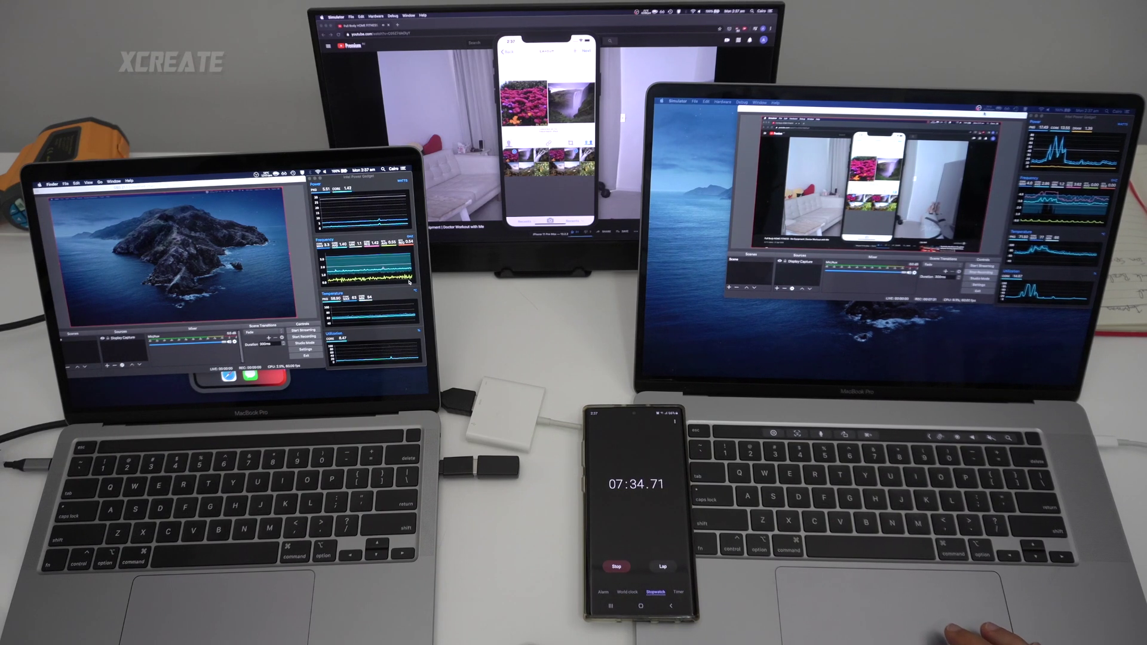
mouse_move(893, 369)
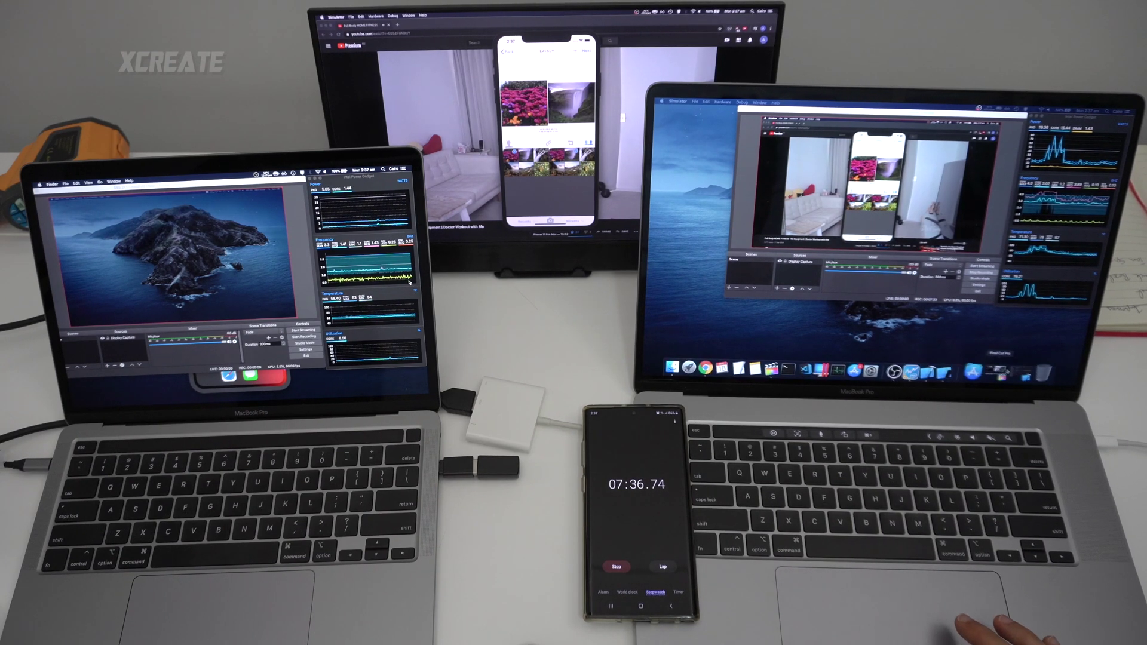
click(999, 367)
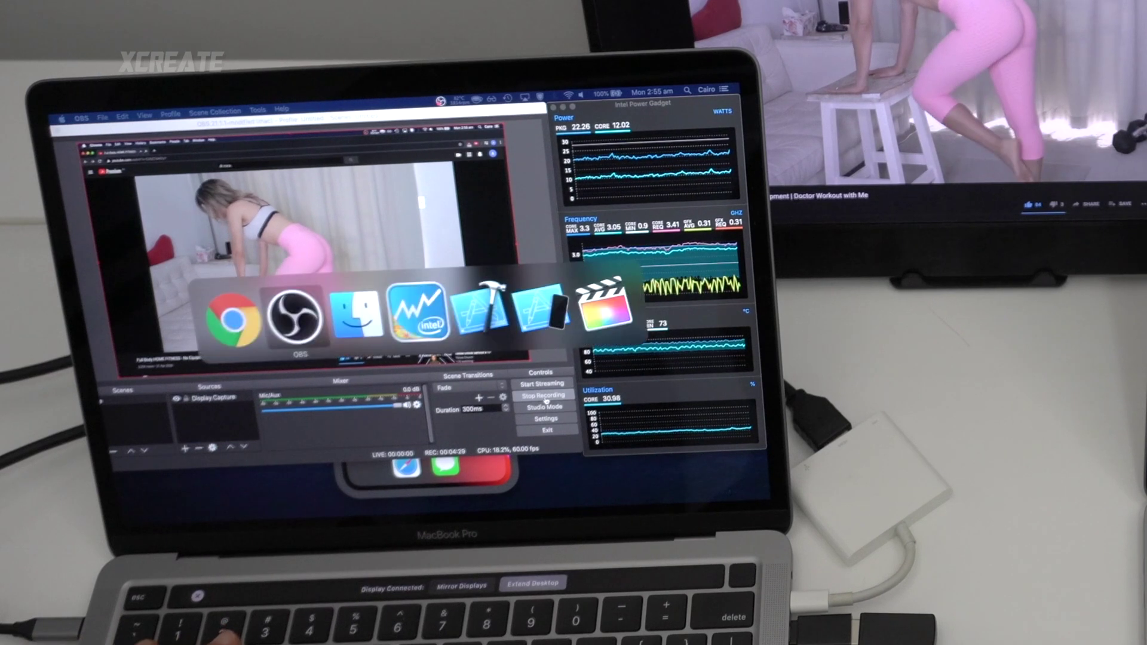
key(super)
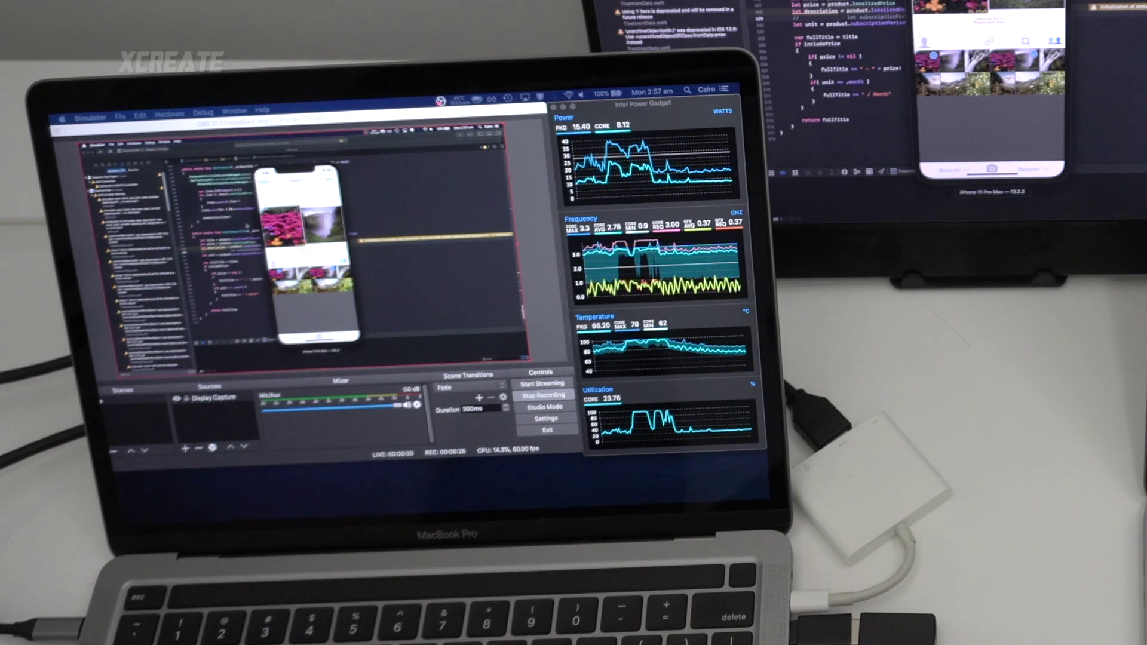
key(super+Tab)
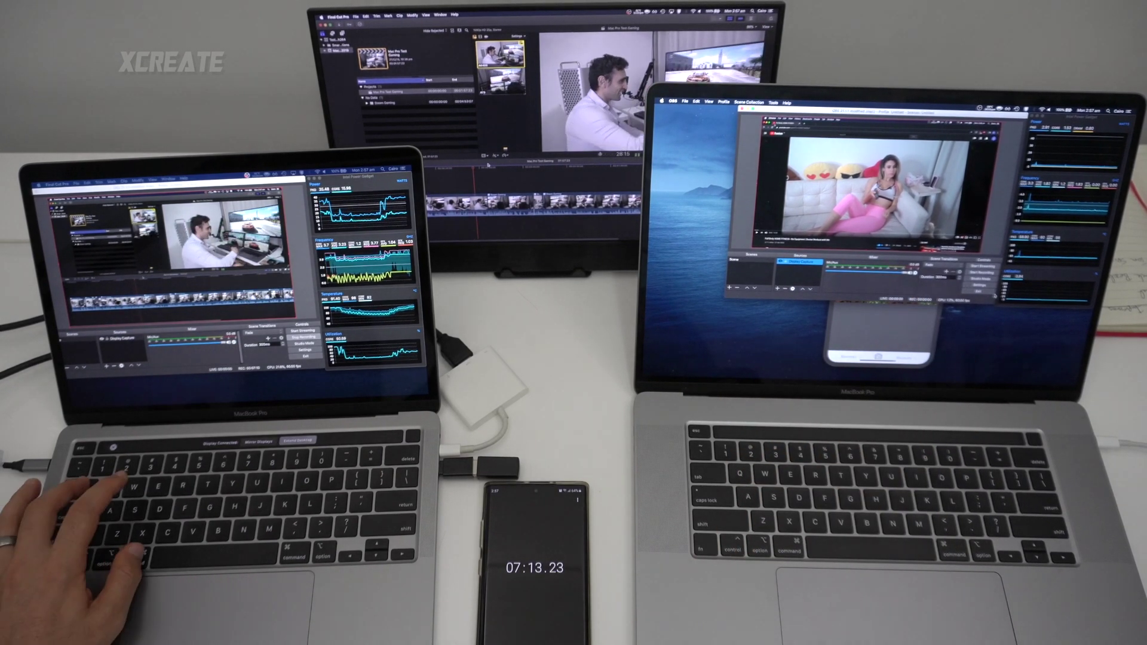
key(super+Tab)
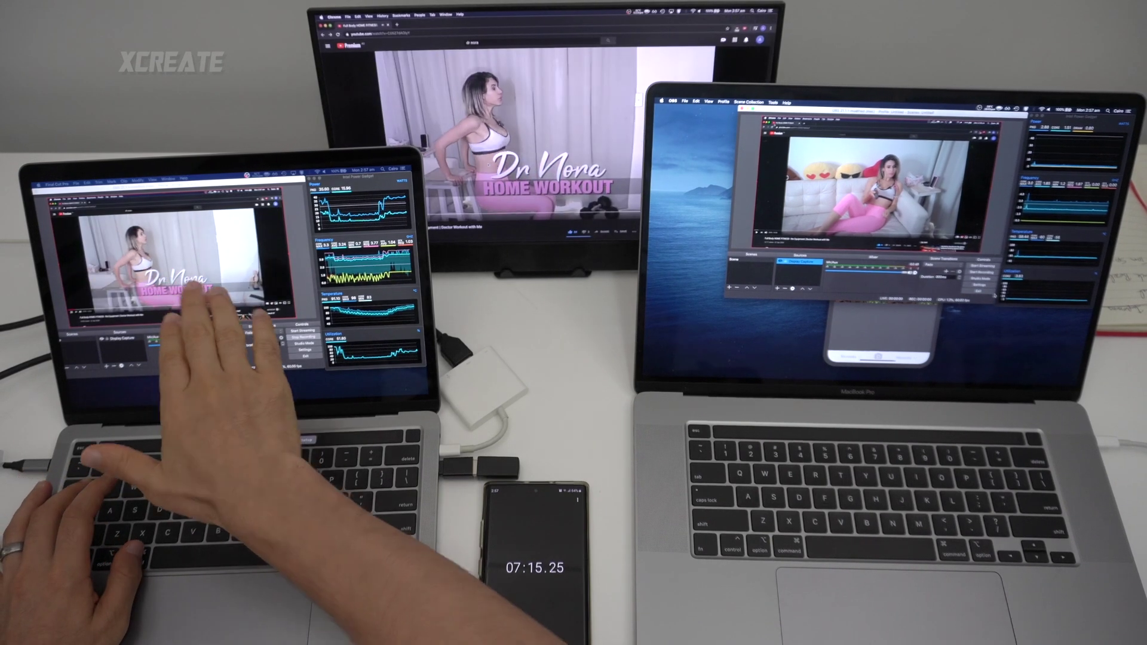
key(super+Tab)
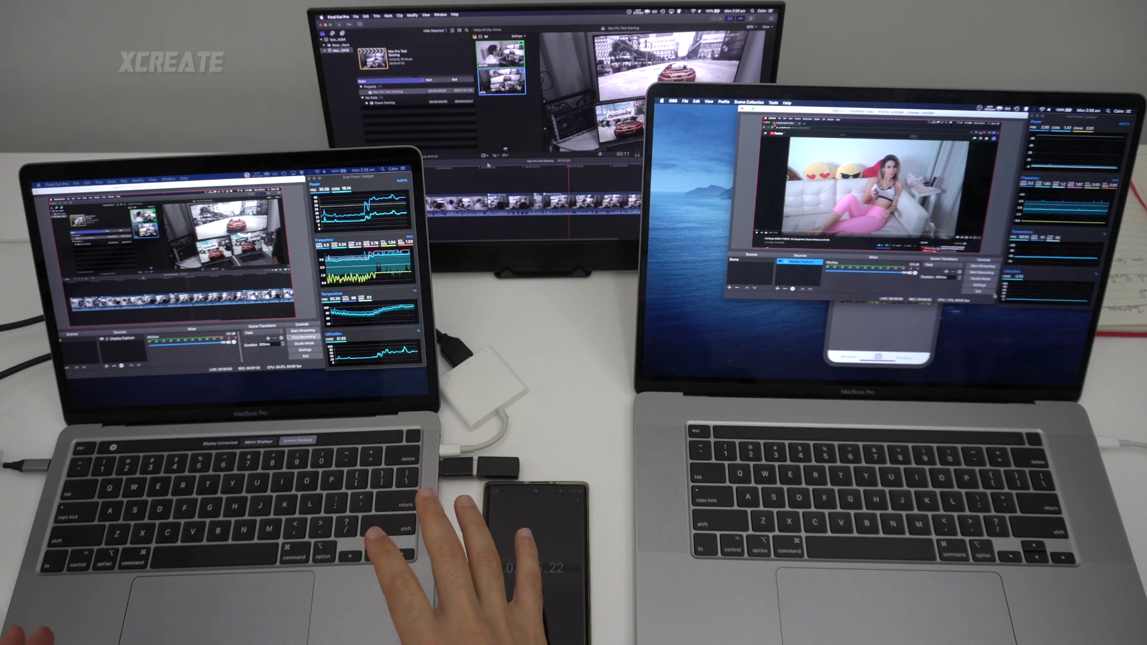
key(super+Tab)
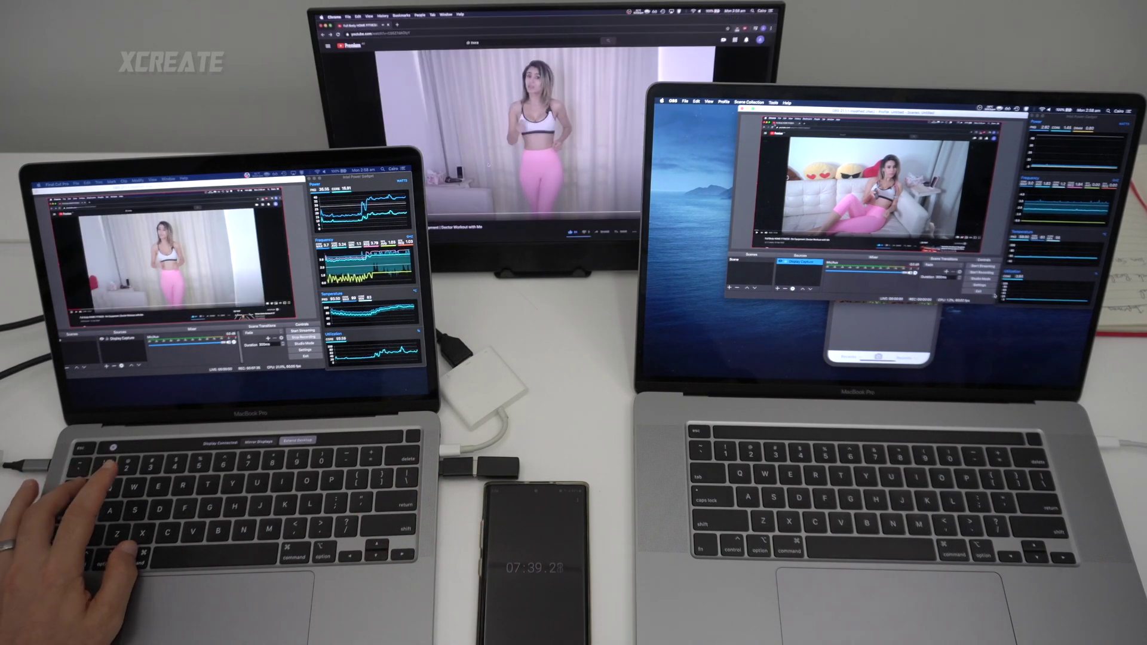
key(super+Tab)
key(super+Tab)
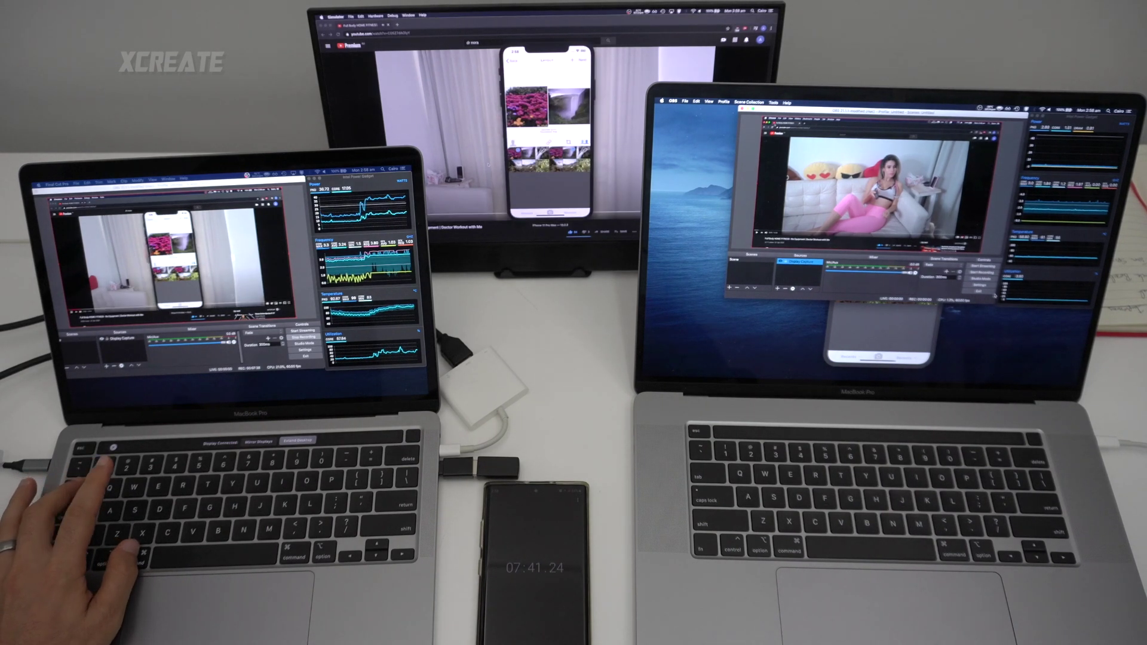
key(super+Tab)
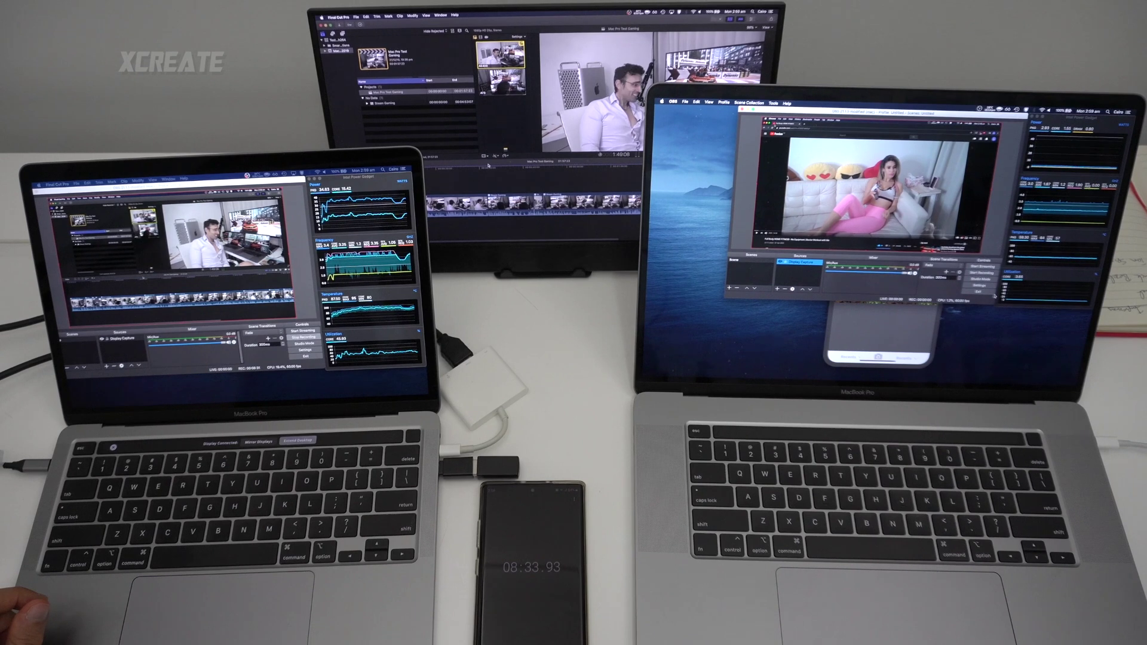
key(super+space)
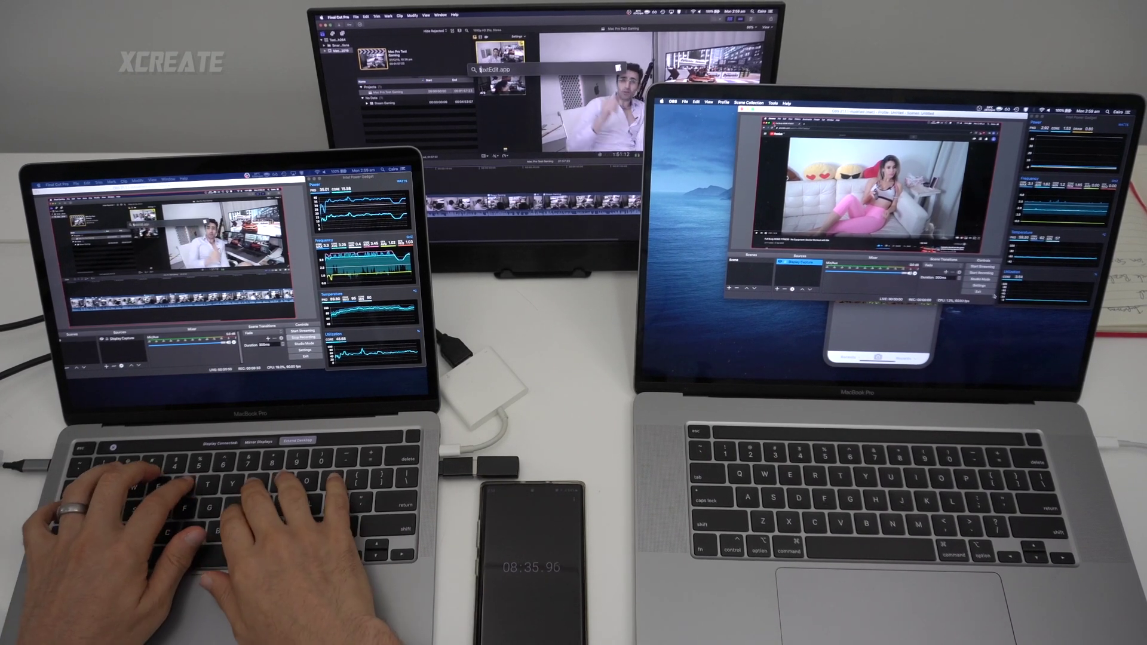
text(turbo)
key(Return)
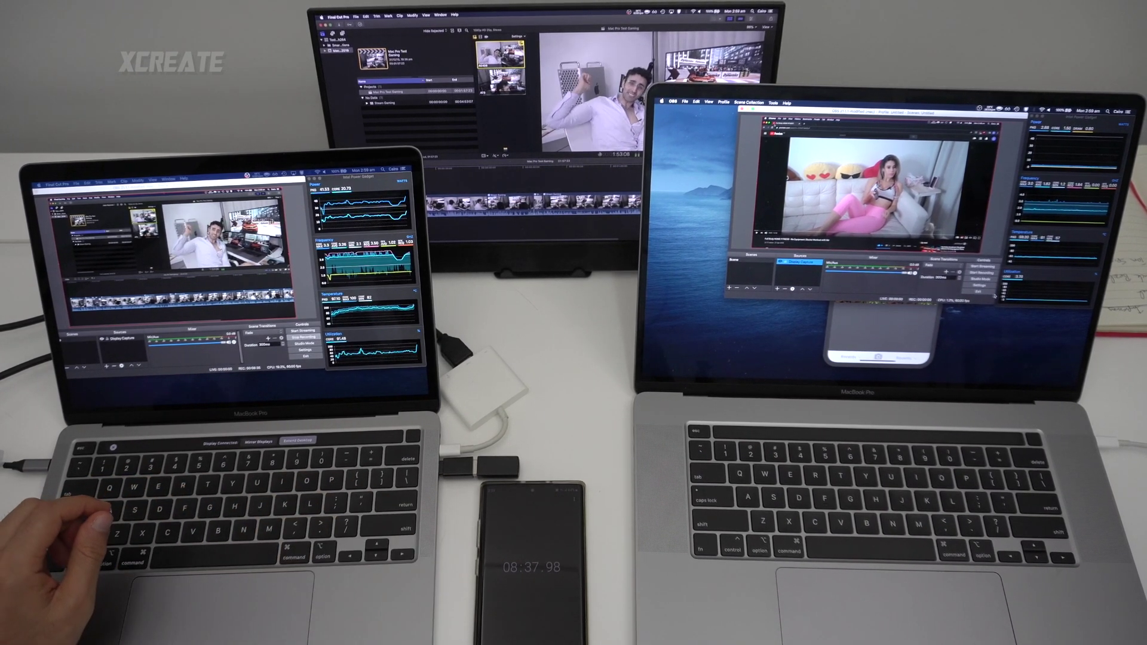